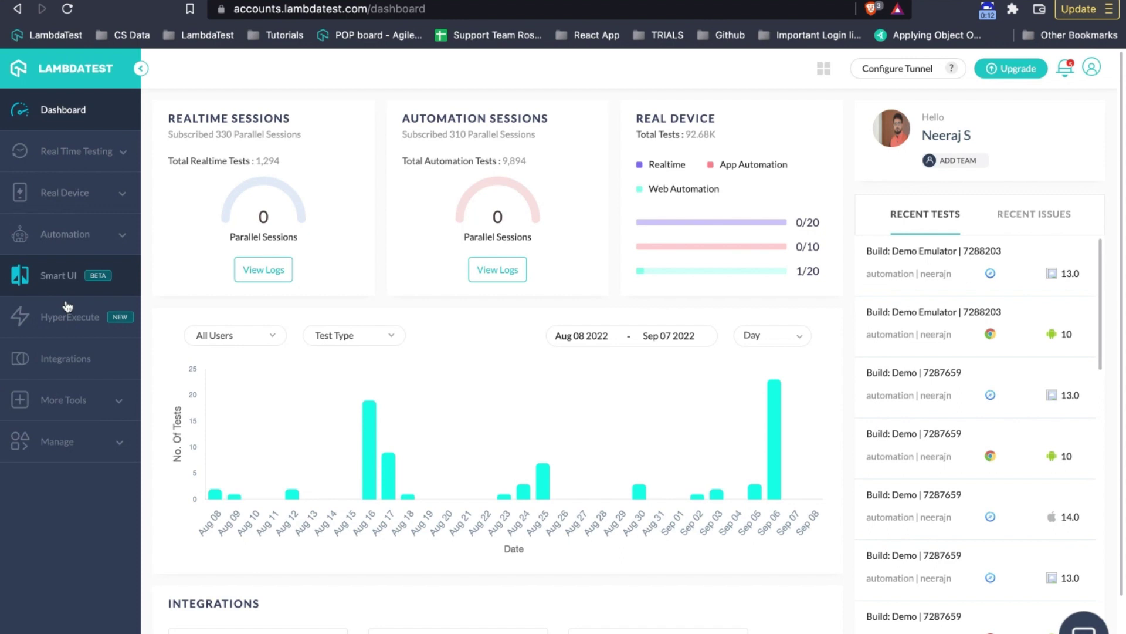
- Launch UI Comparison from More Tools to reach the Windows-10.png and webdriverIO.png comparison page
left_click(119, 406)
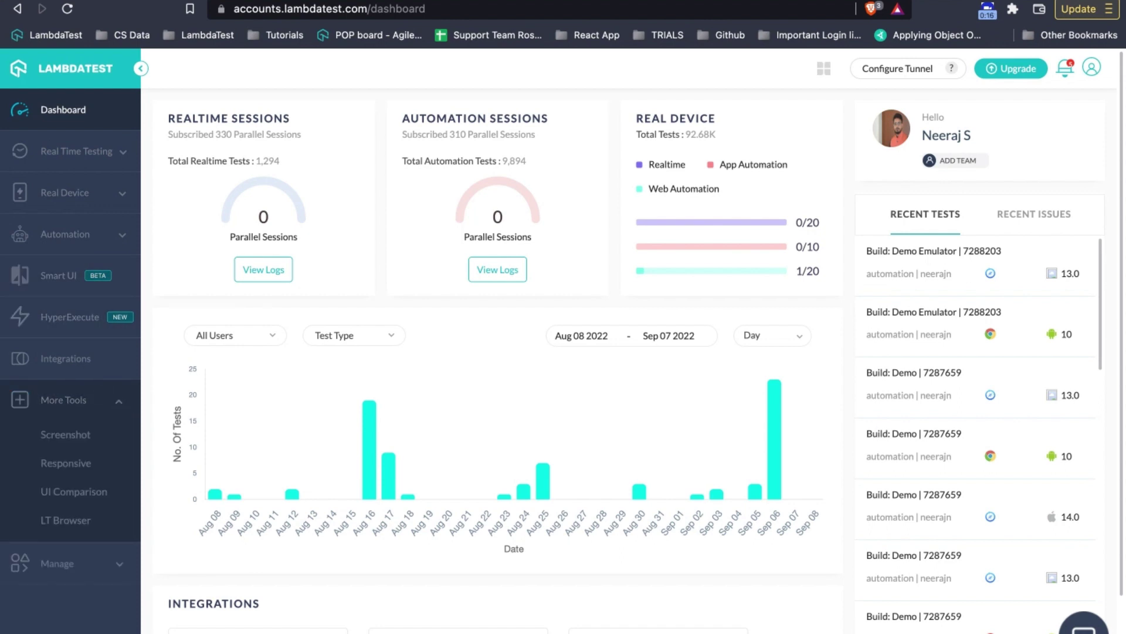
left_click(75, 492)
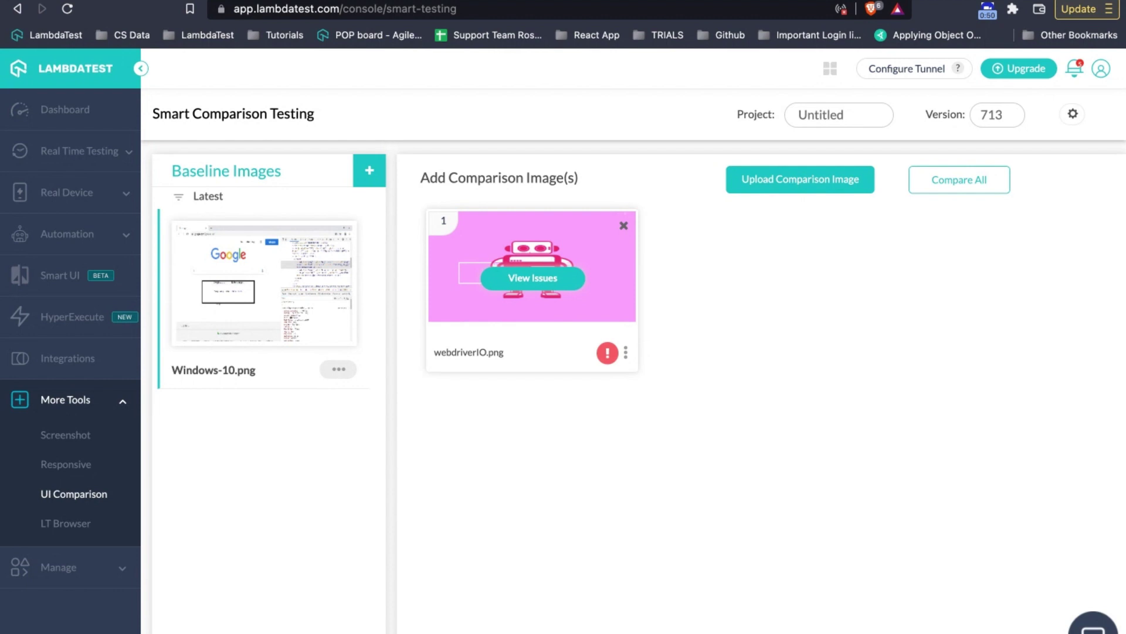
- Upload Bricks-Wall (3).jpg as a baseline image using the Baseline Images + button
left_click(371, 173)
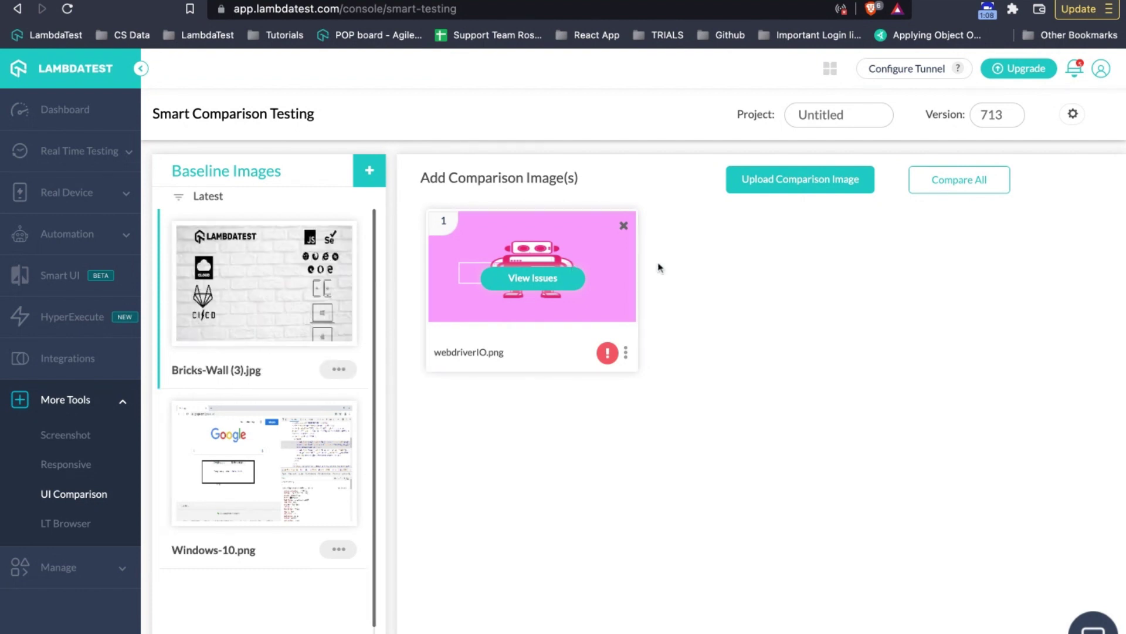
- Upload wallpaper.jpeg and Bricks-Wall (3).jpg as comparison images next to webdriverIO.png
left_click(819, 180)
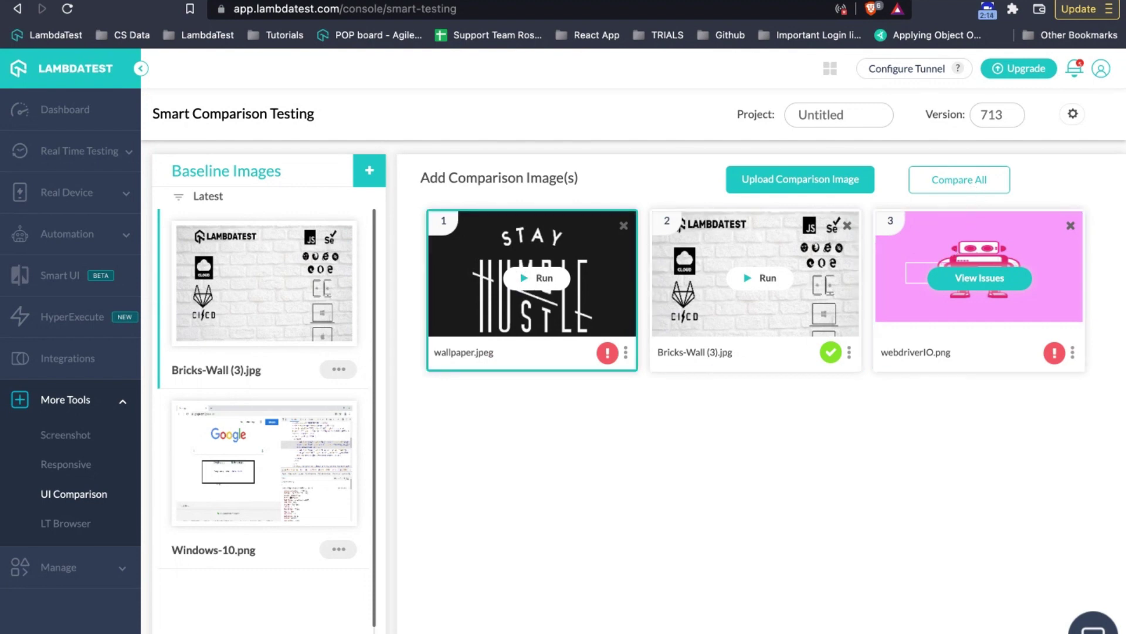
- Run the wallpaper.jpeg comparison, then Compare All, accepting both differing-image-size warnings
left_click(536, 277)
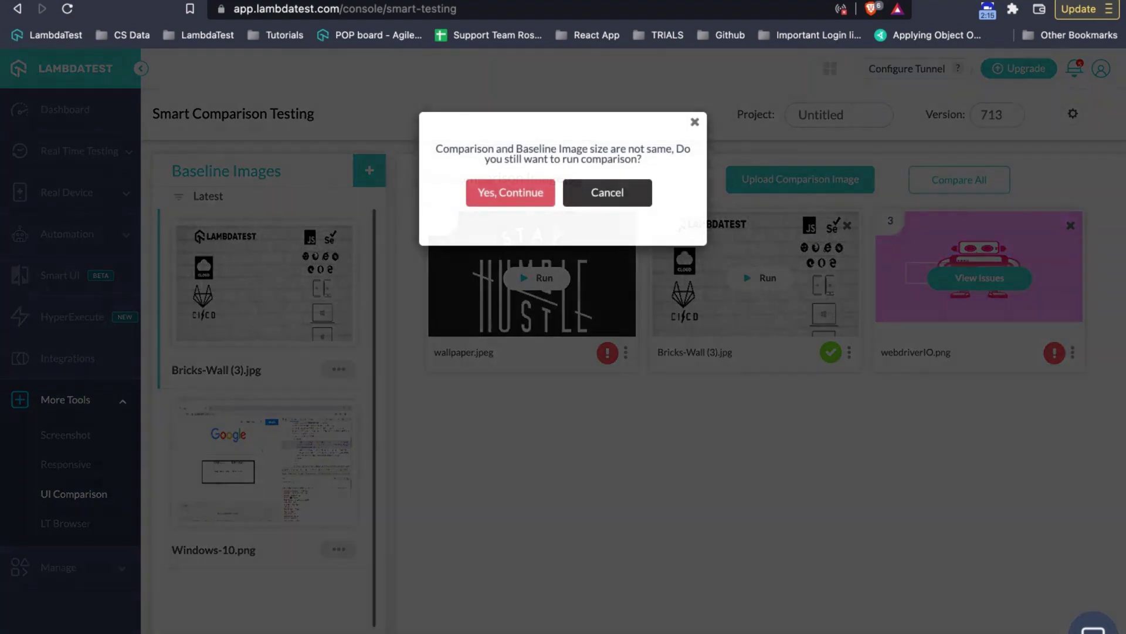
left_click(509, 190)
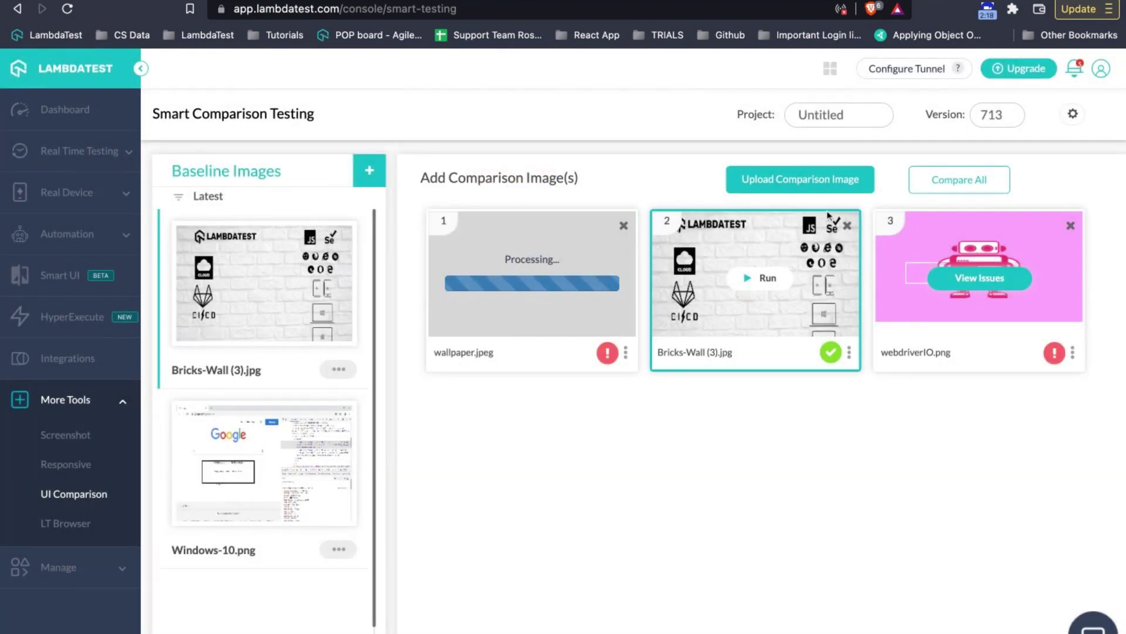
left_click(949, 187)
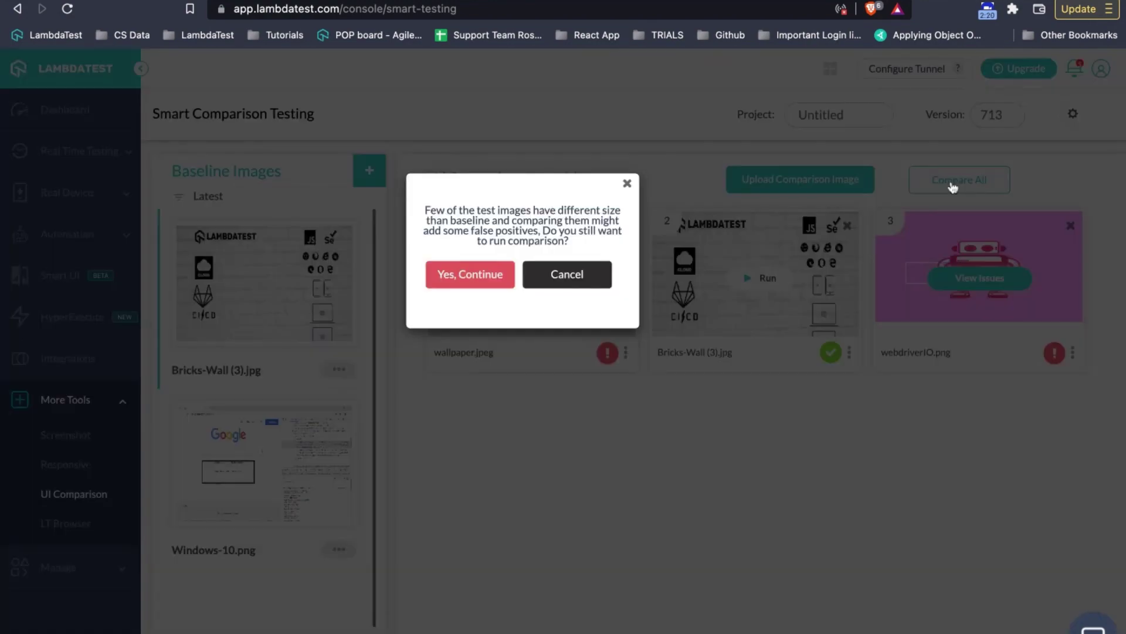
left_click(512, 275)
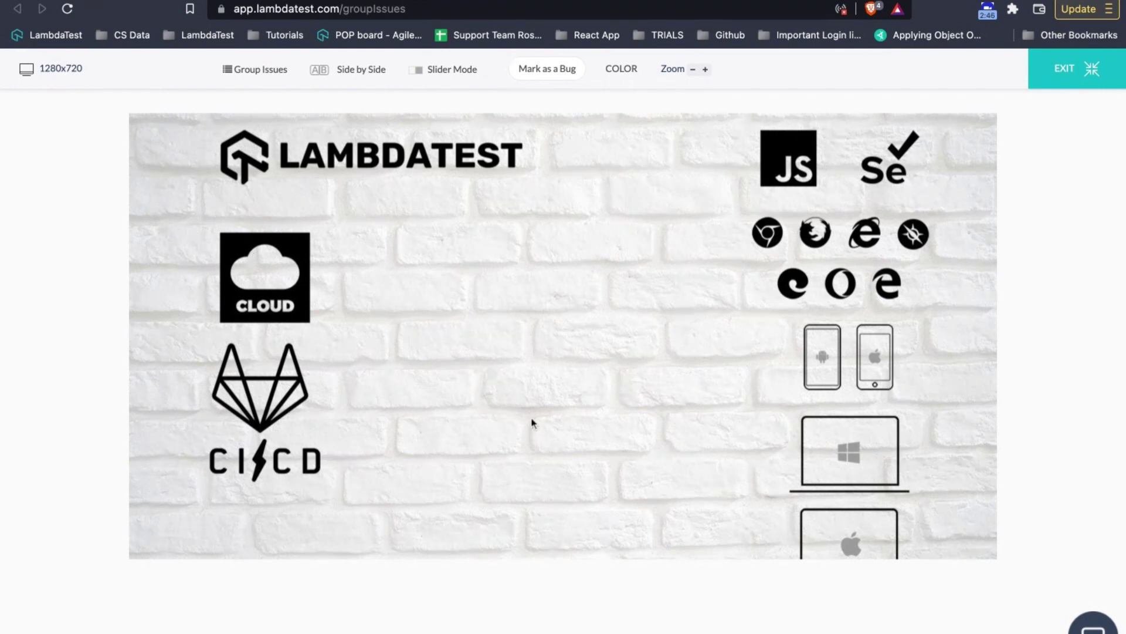
scroll(537, 425, "down", 1)
scroll(536, 424, "up", 1)
- View the Bricks-Wall result side by side, then in Slider Mode, then back to side by side
left_click(332, 76)
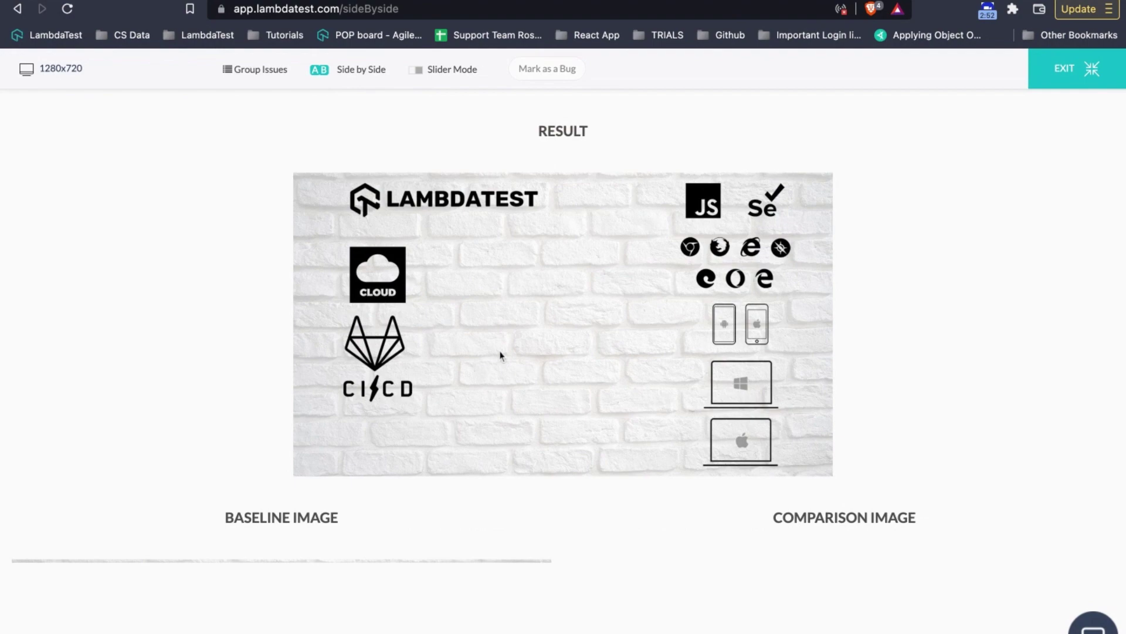
scroll(501, 355, "down", 2)
scroll(501, 356, "down", 2)
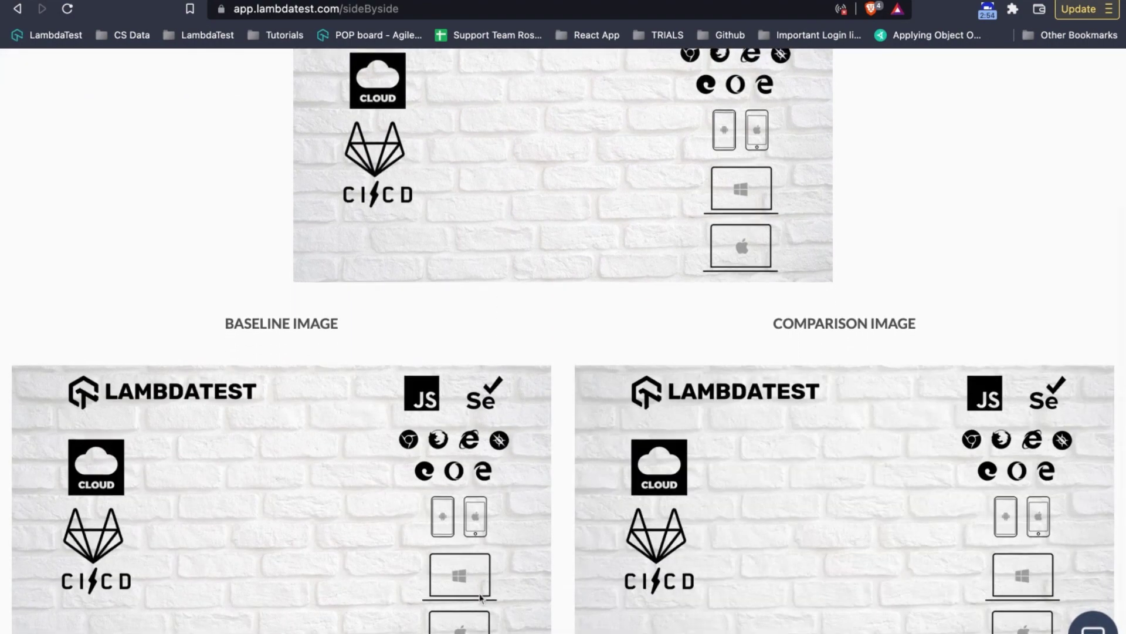
scroll(885, 495, "down", 1)
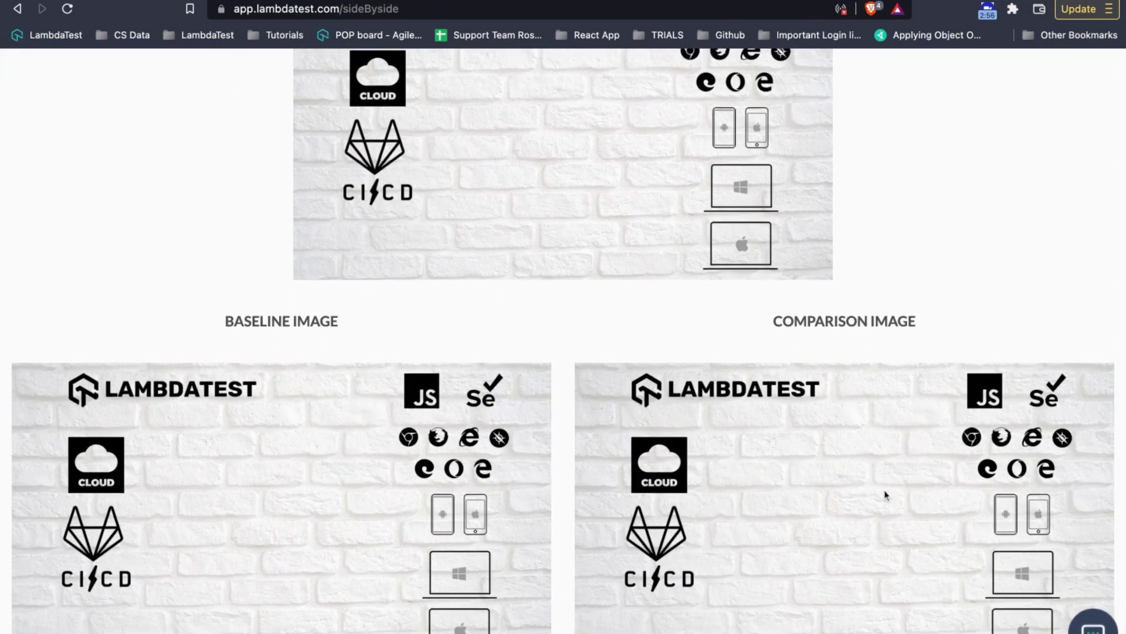
scroll(654, 433, "up", 1)
scroll(654, 432, "up", 3)
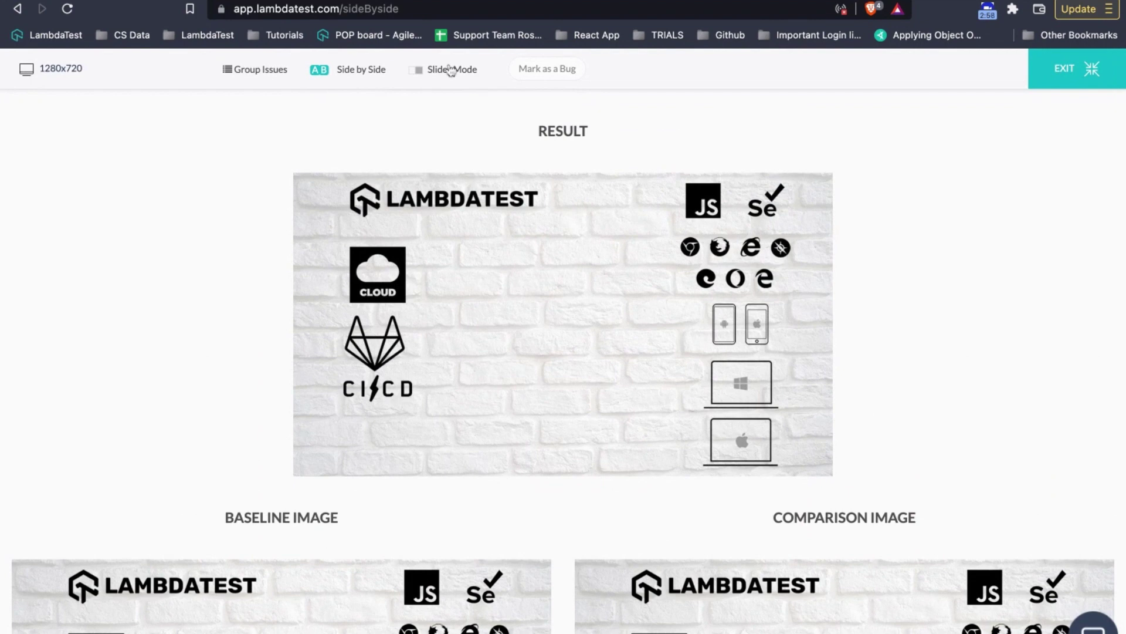
left_click(451, 71)
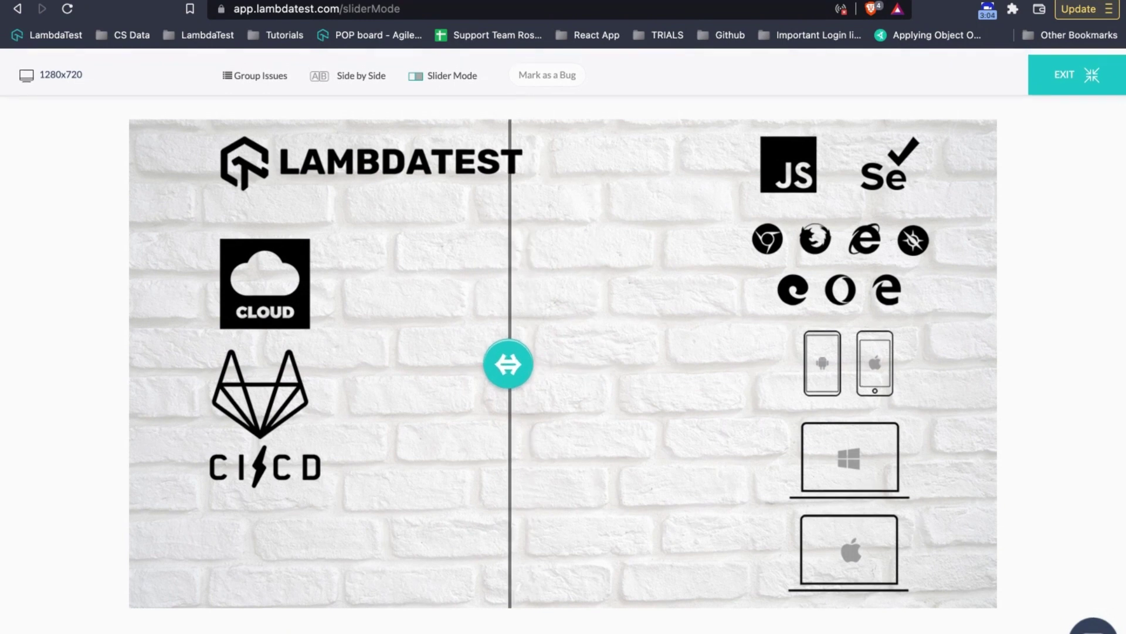
left_click(17, 8)
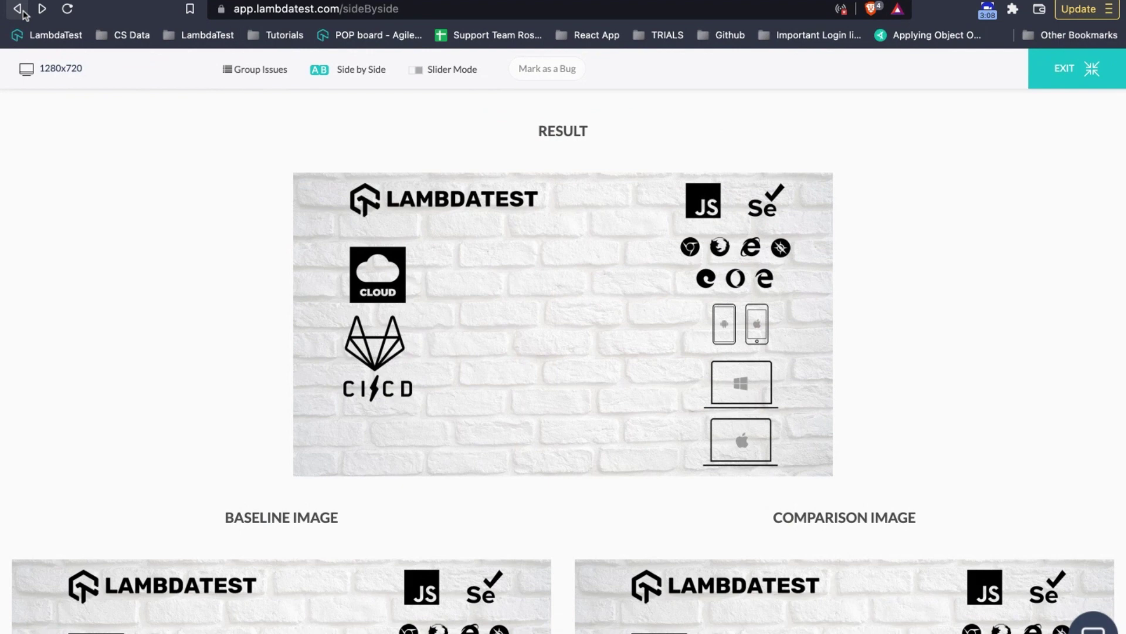
- Review wallpaper.jpeg differences side by side, with the slider overlay, then as grouped issues
key("alt+Left")
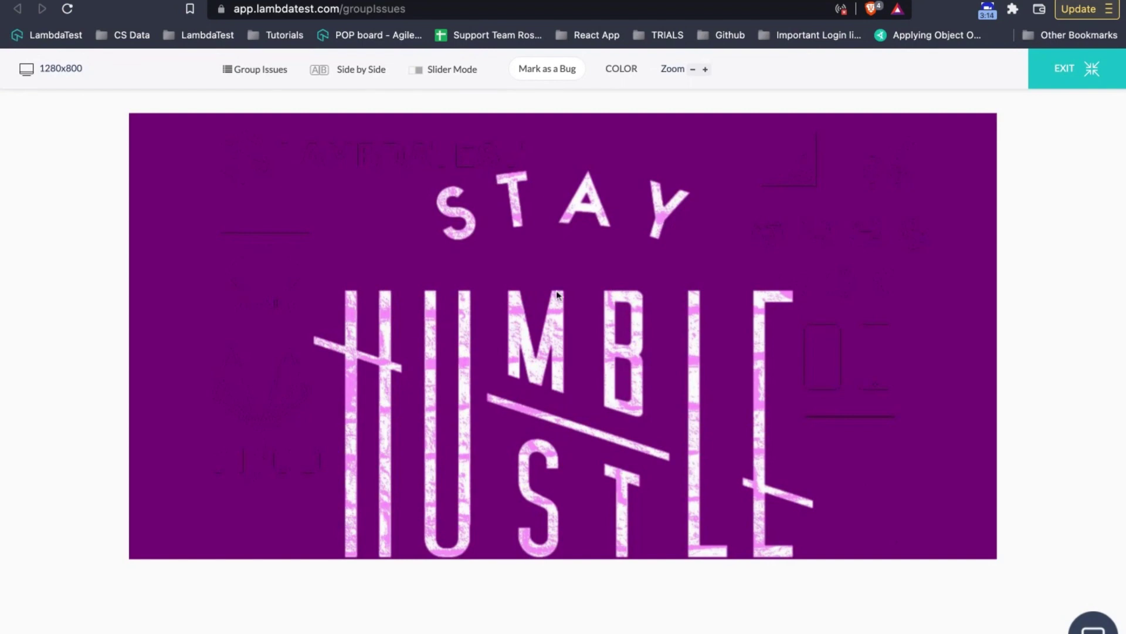
scroll(383, 445, "down", 2)
scroll(383, 445, "down", 2)
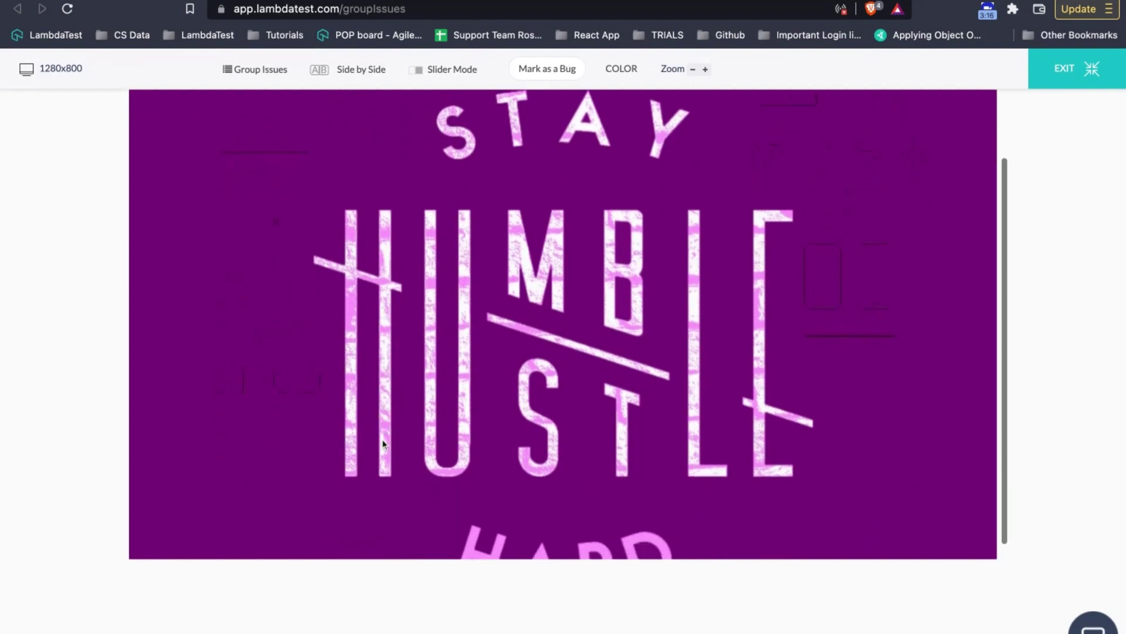
scroll(382, 439, "down", 1)
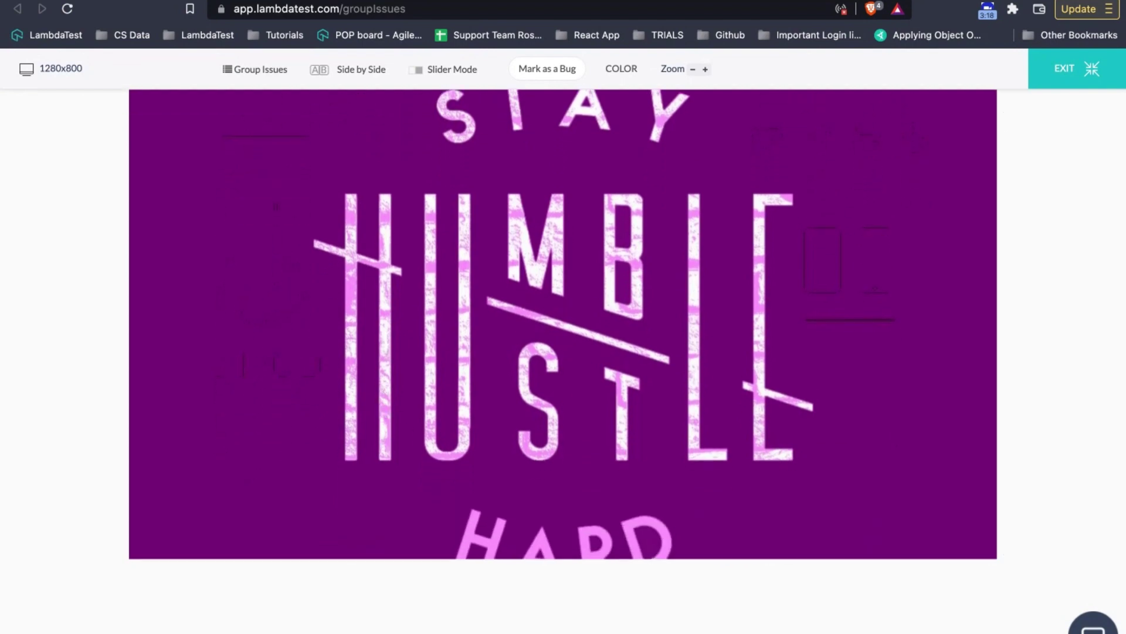
scroll(563, 324, "up", 3)
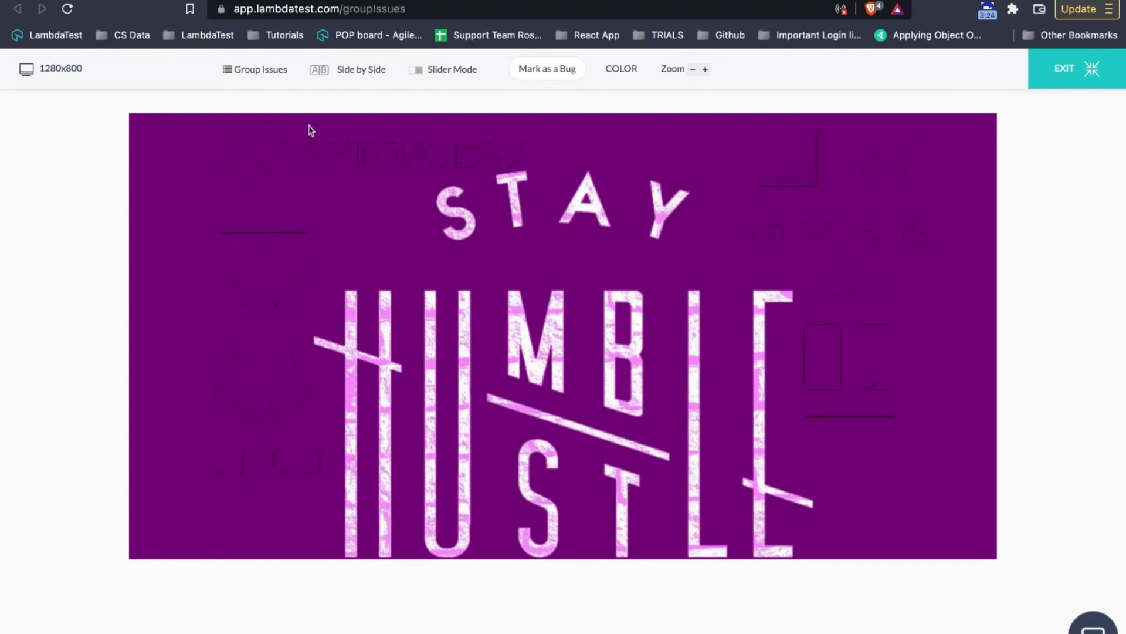
left_click(352, 72)
scroll(546, 440, "down", 1)
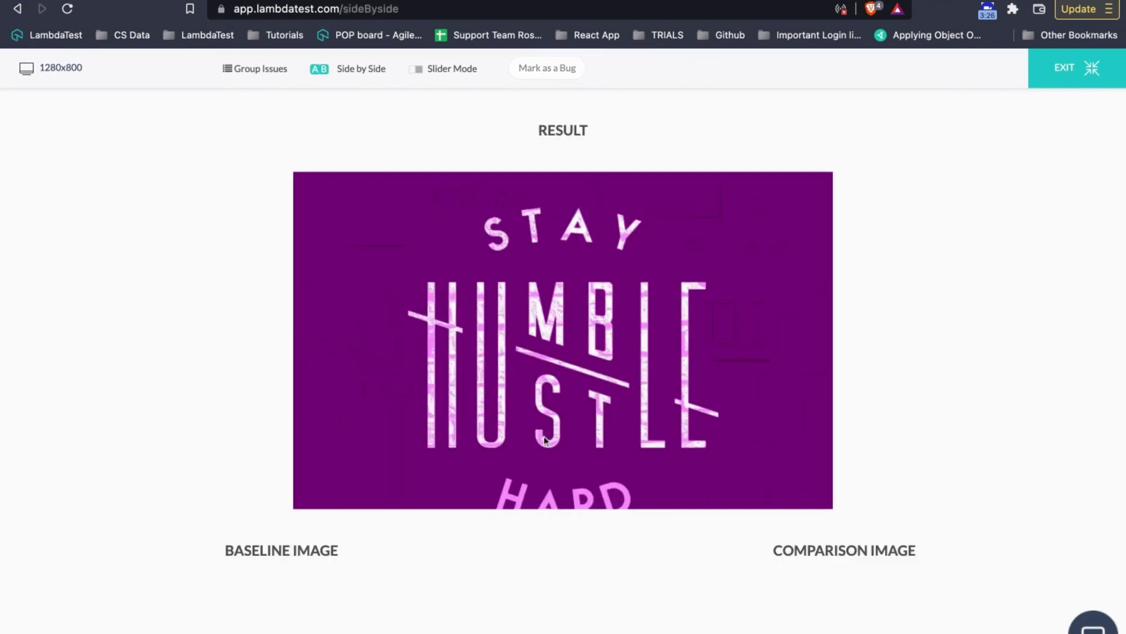
scroll(545, 440, "down", 3)
scroll(511, 460, "down", 2)
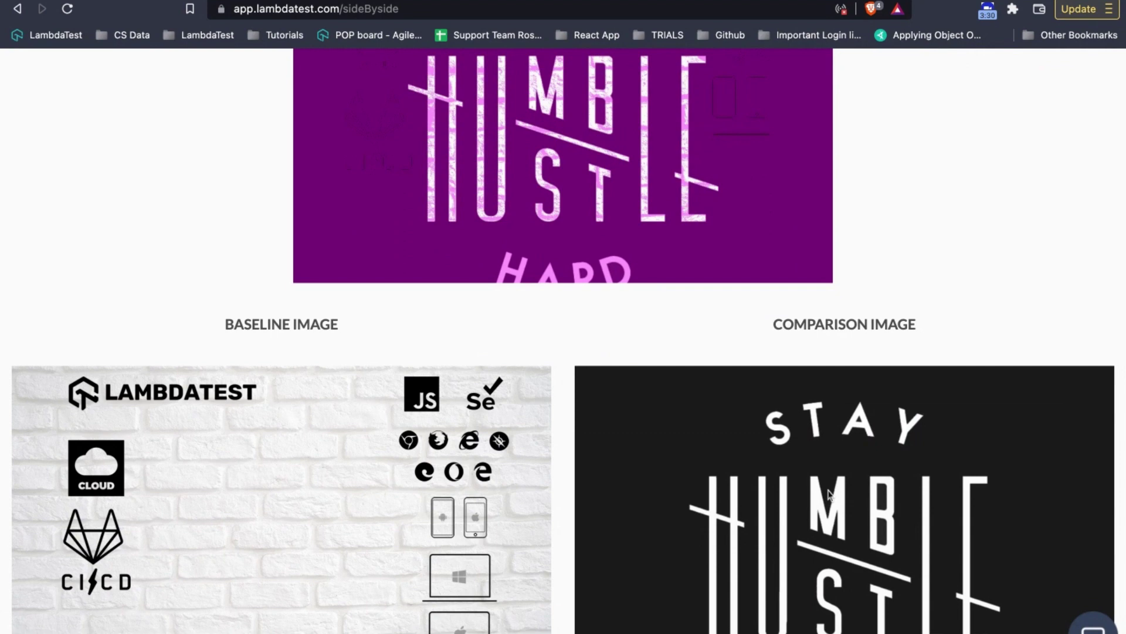
scroll(836, 482, "down", 1)
scroll(839, 528, "up", 3)
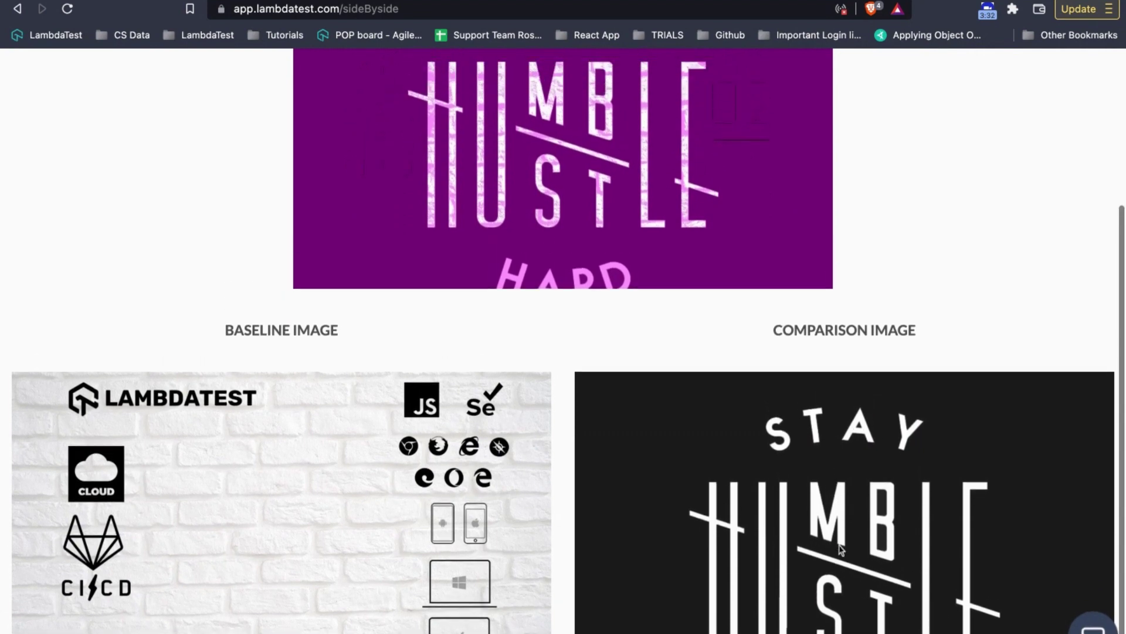
scroll(840, 549, "up", 1)
left_click(440, 71)
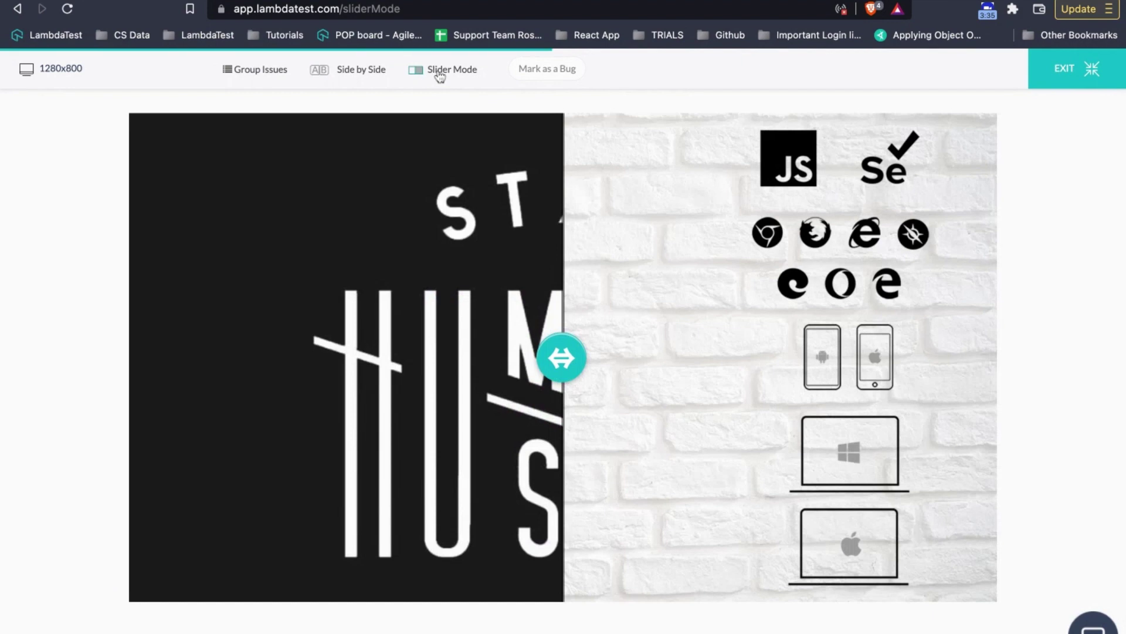
left_click_drag(562, 357, 341, 357)
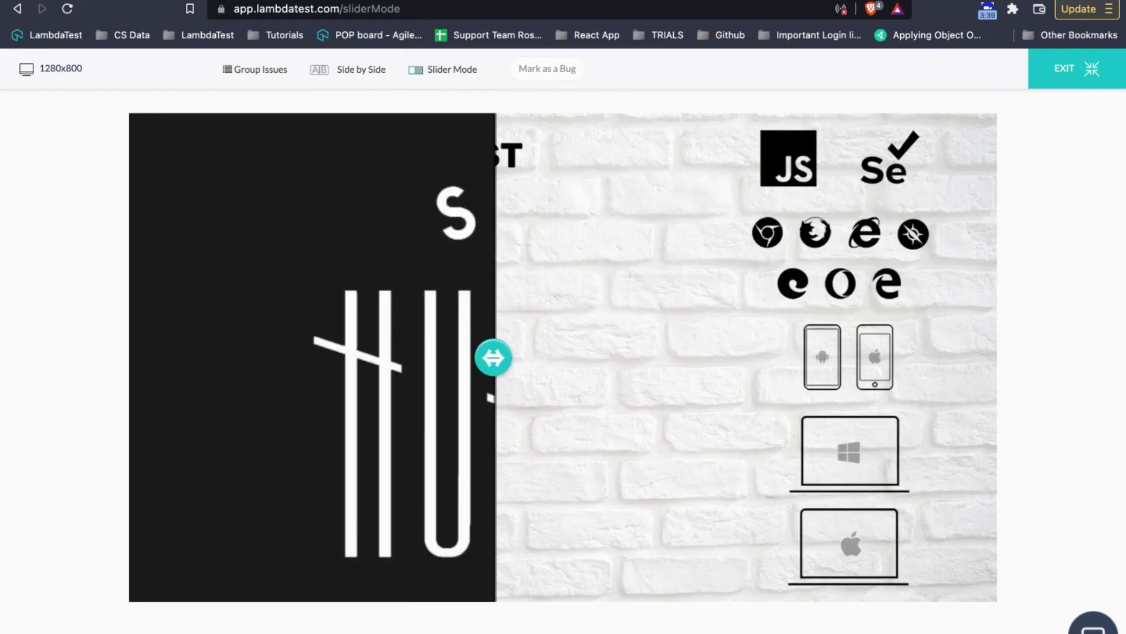
left_click(231, 76)
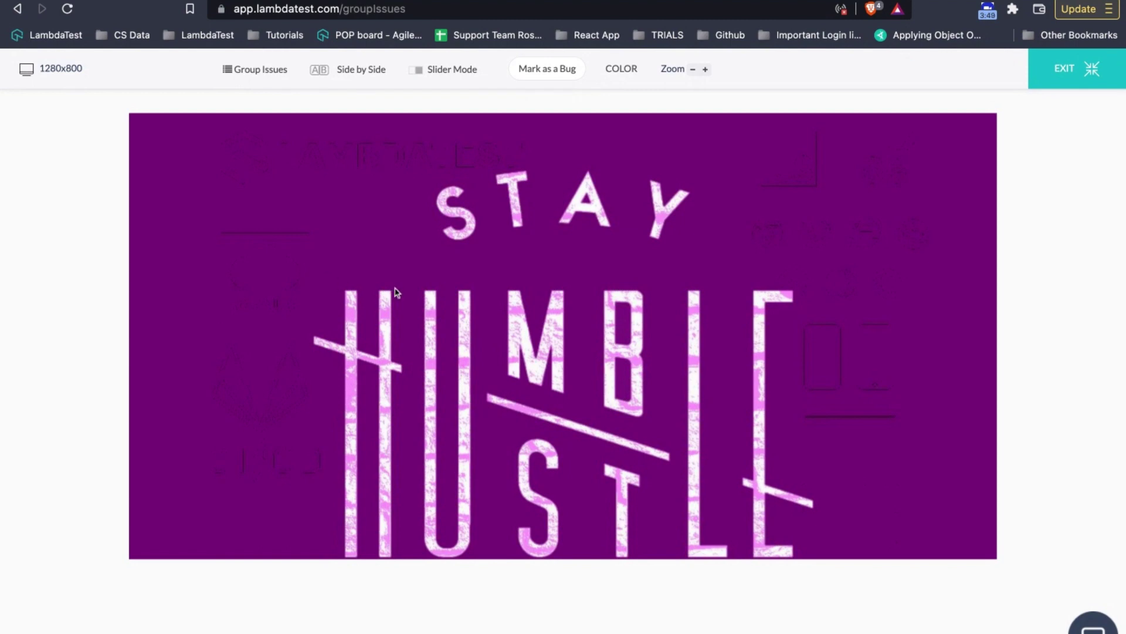
- Open Mark as a Bug, close it without filing, and go back to the comparison list
left_click(546, 71)
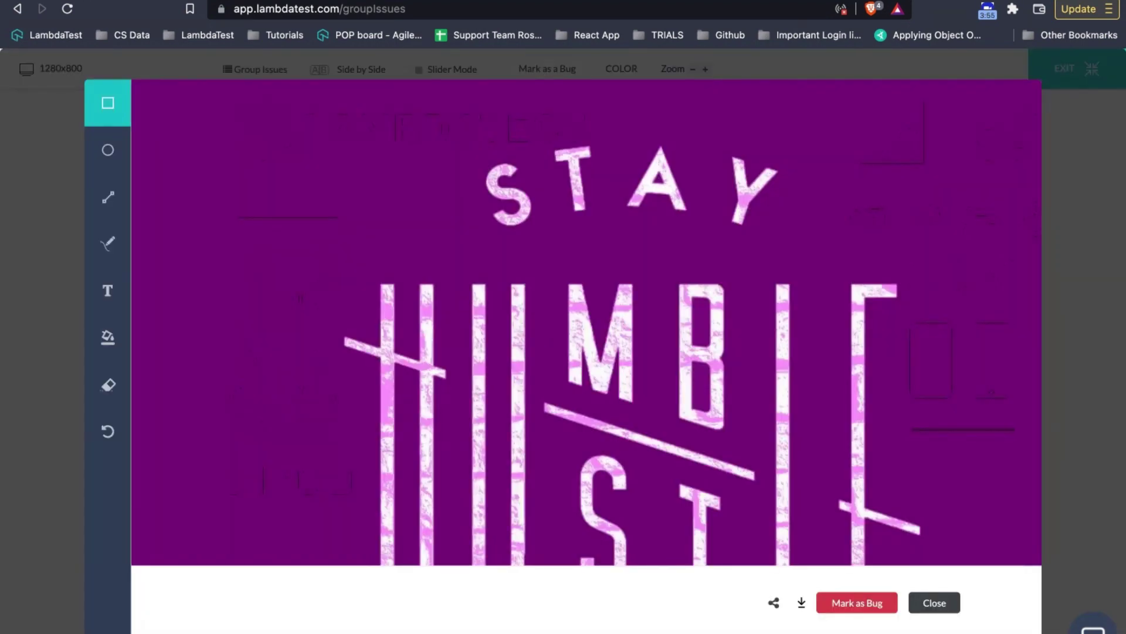
left_click(934, 603)
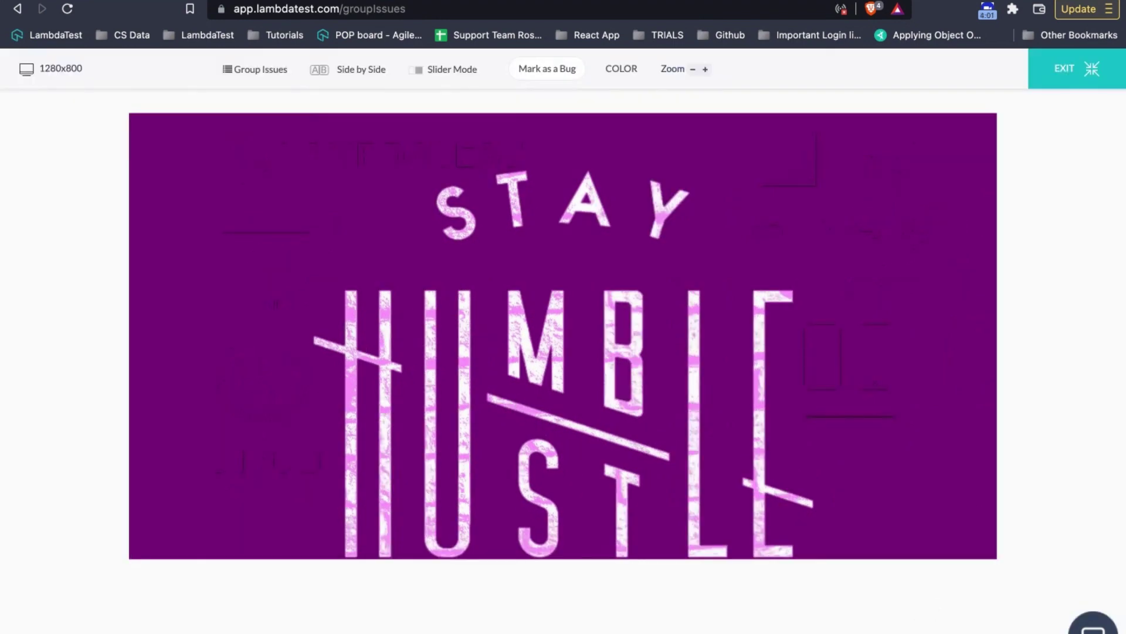
key("alt+Left")
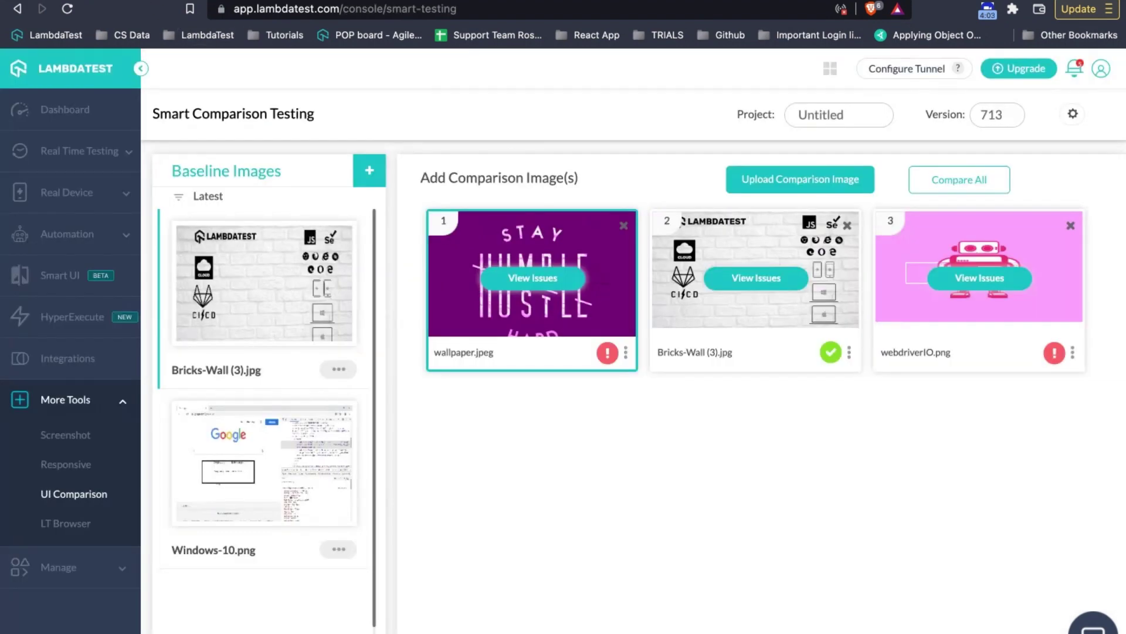